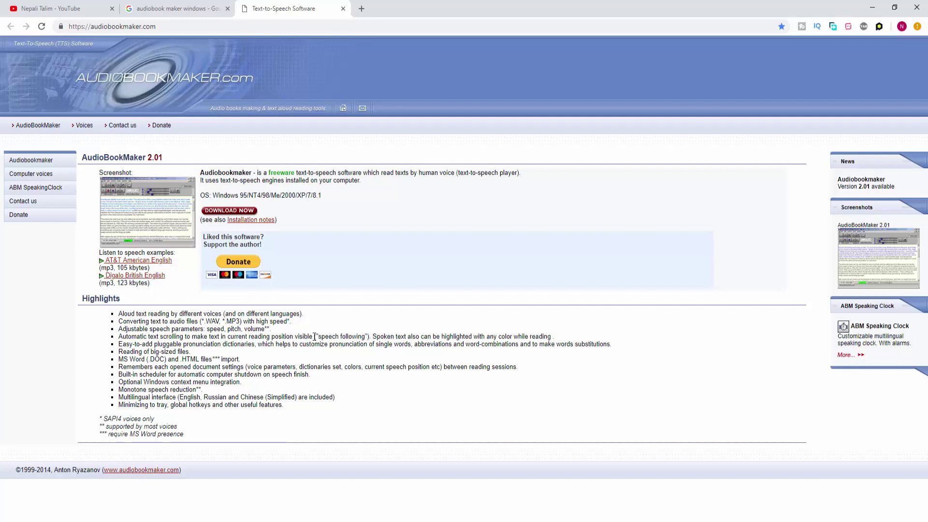
Step: Download the audiobookmaker.exe installer from the AudioBookMaker page through Free Download Manager
left_click(222, 212)
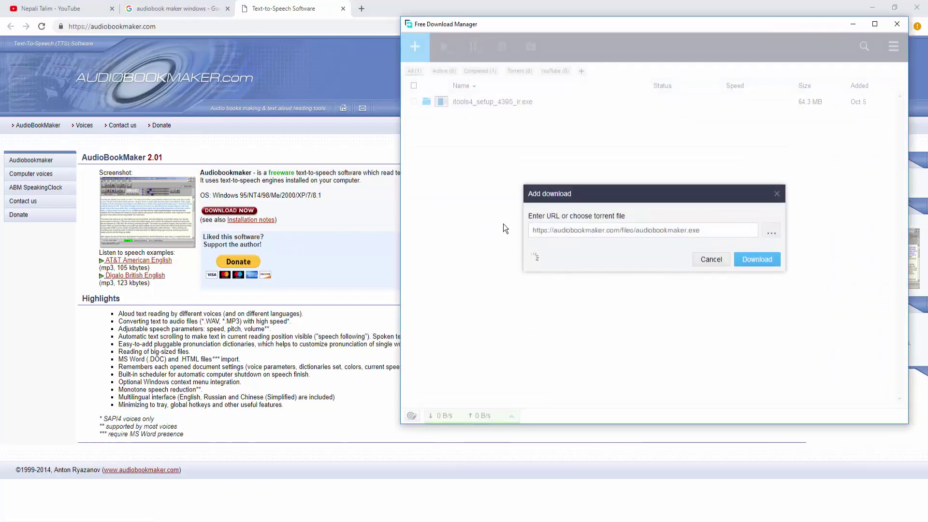
left_click(758, 267)
left_click(754, 288)
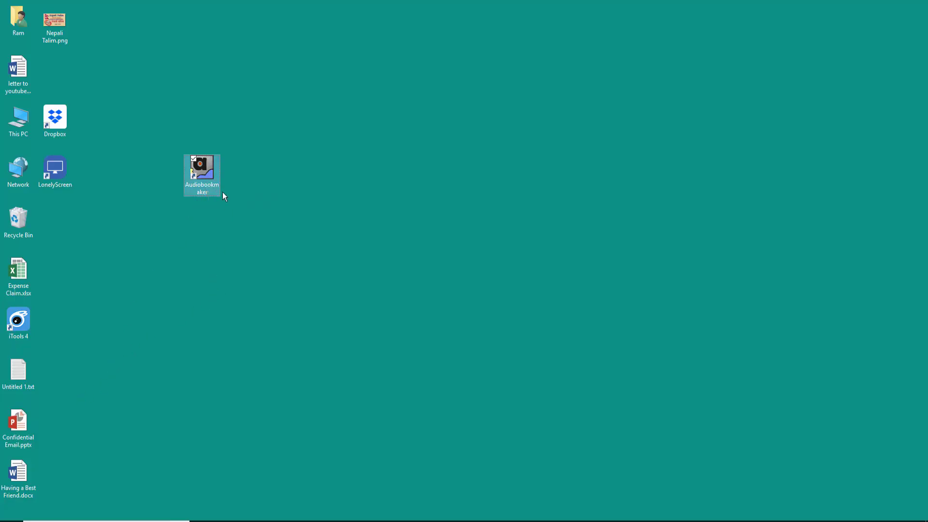
Step: In Audiobookmaker, delete all the text of Untitled 1.txt and create a new blank document
double_click(203, 170)
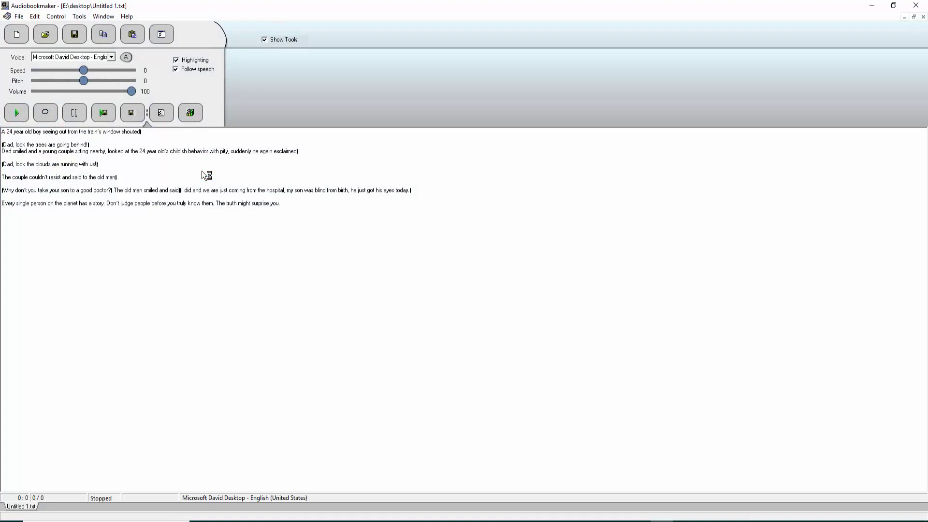
left_click_drag(303, 232, 2, 120)
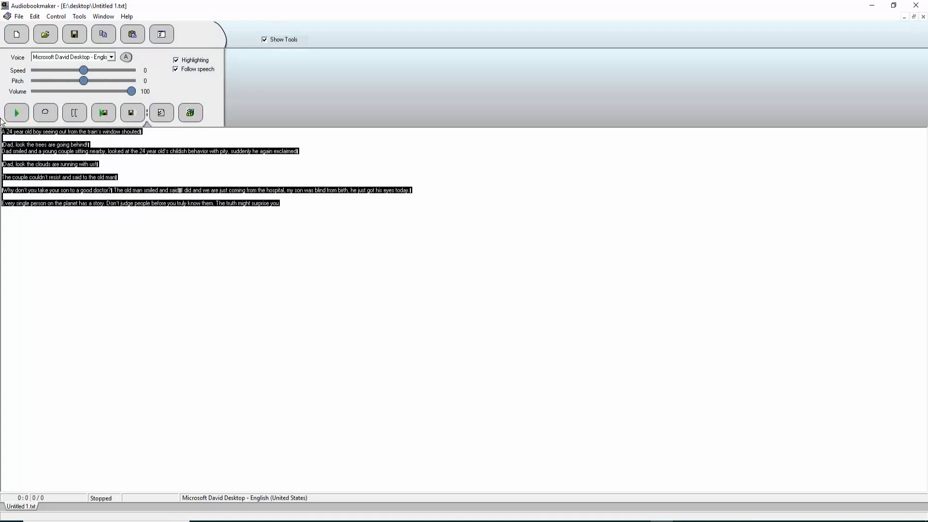
key("Delete")
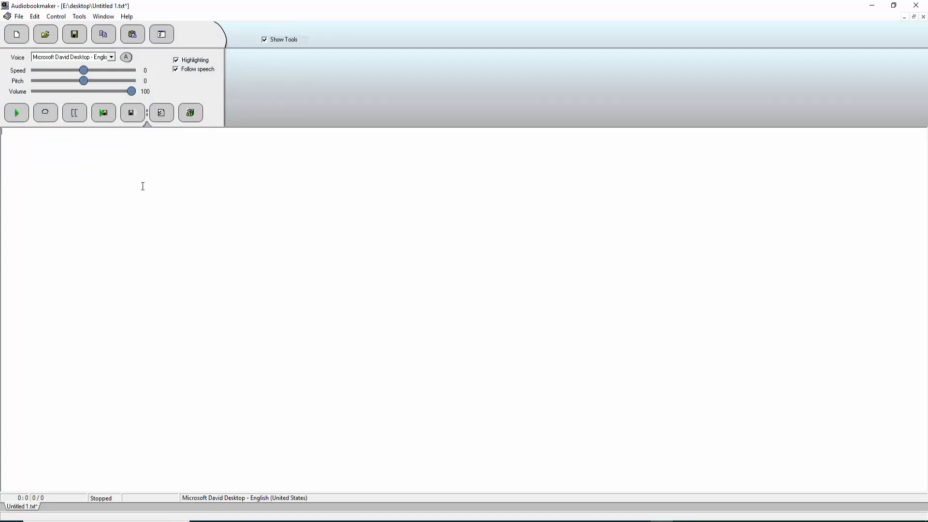
left_click(17, 34)
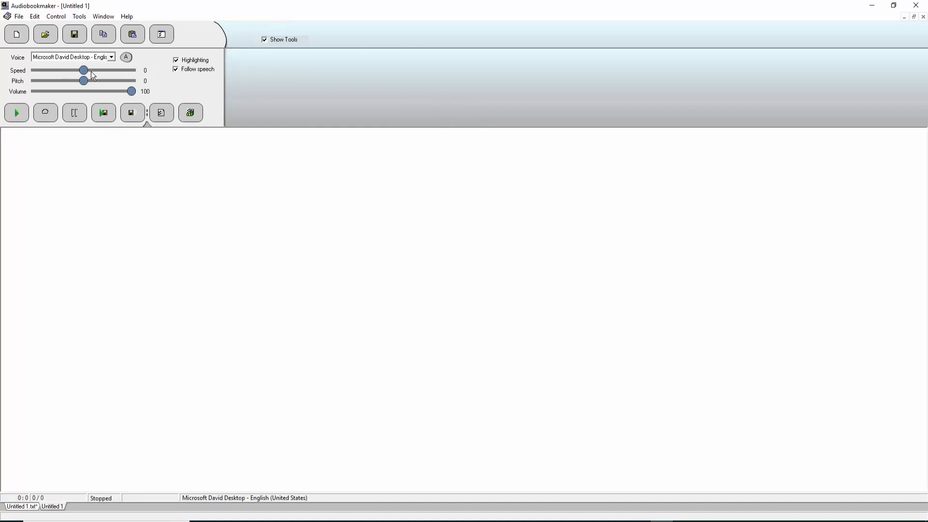
Step: Select the Microsoft Zira Desktop - English (United States) voice and view its voice information
left_click(112, 57)
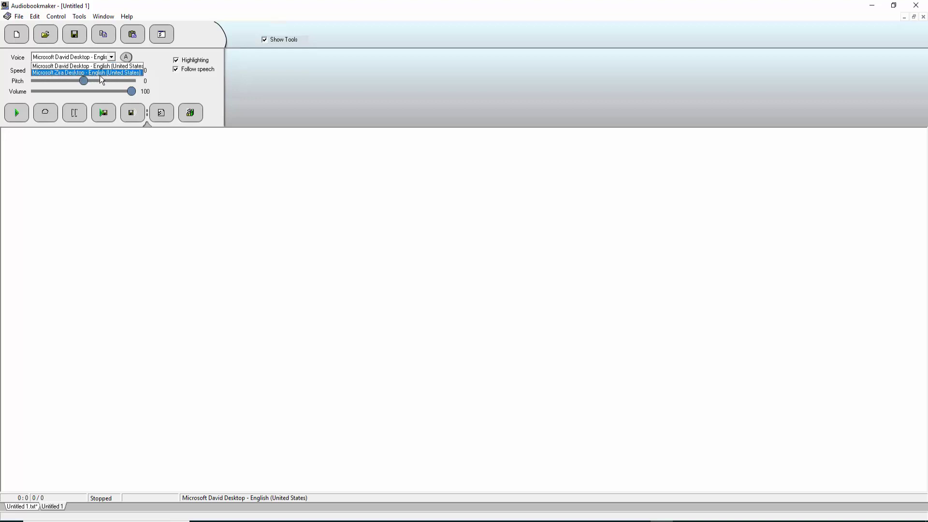
left_click(128, 66)
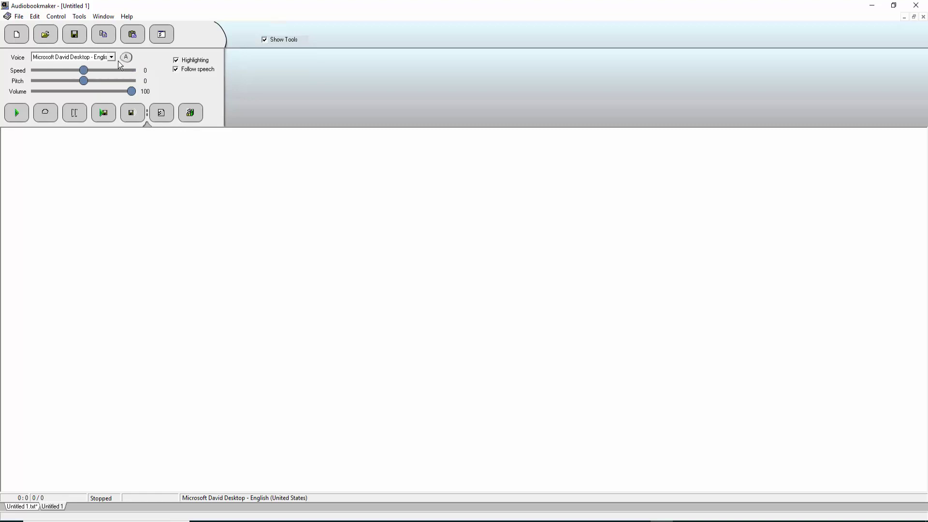
left_click(112, 57)
left_click(125, 72)
left_click(125, 61)
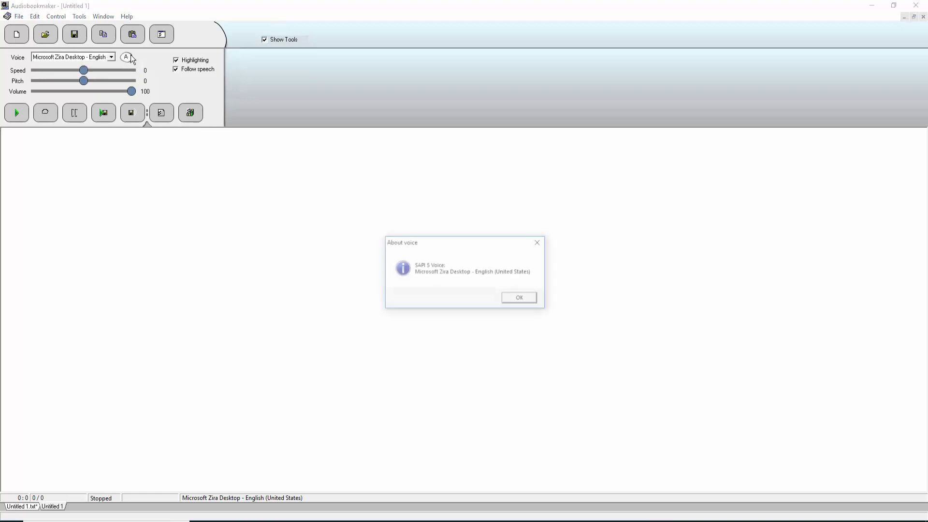
left_click(520, 298)
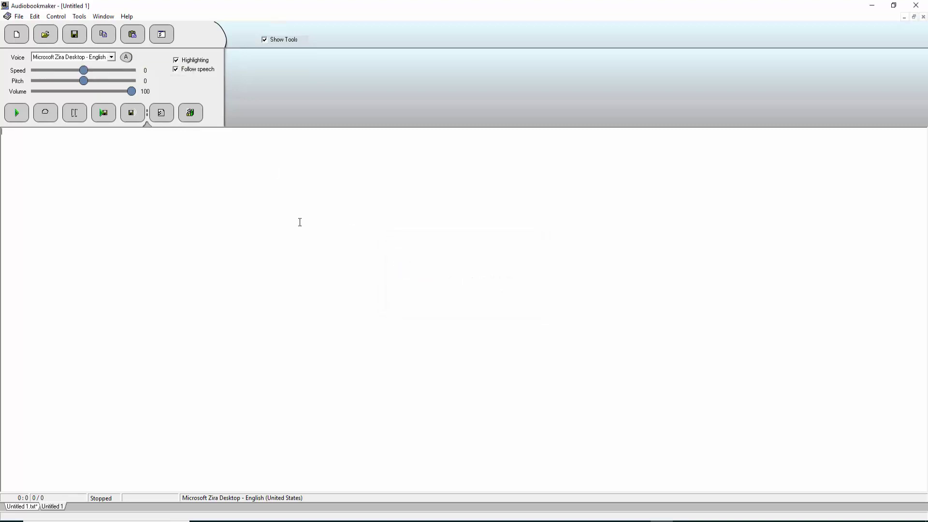
Step: Set the voice to Microsoft David Desktop - English (United States) and the volume to 74
left_click(112, 57)
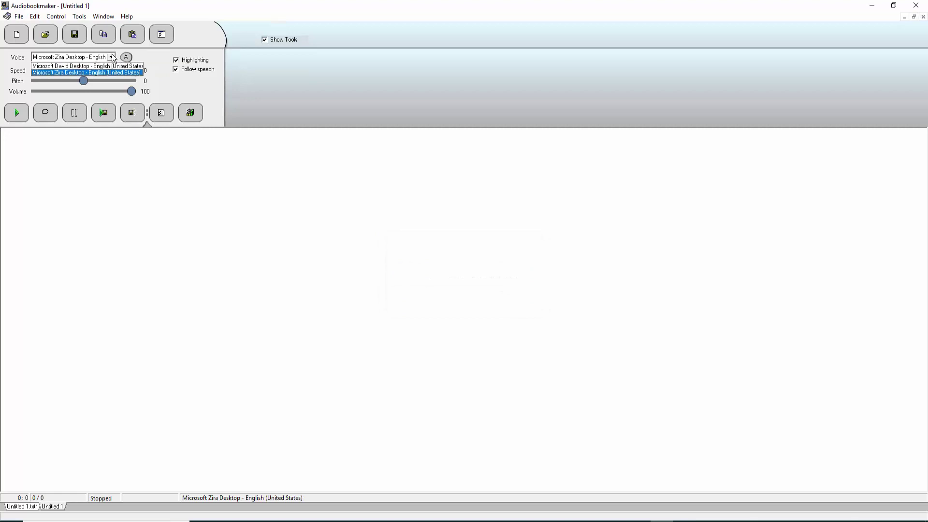
left_click(106, 66)
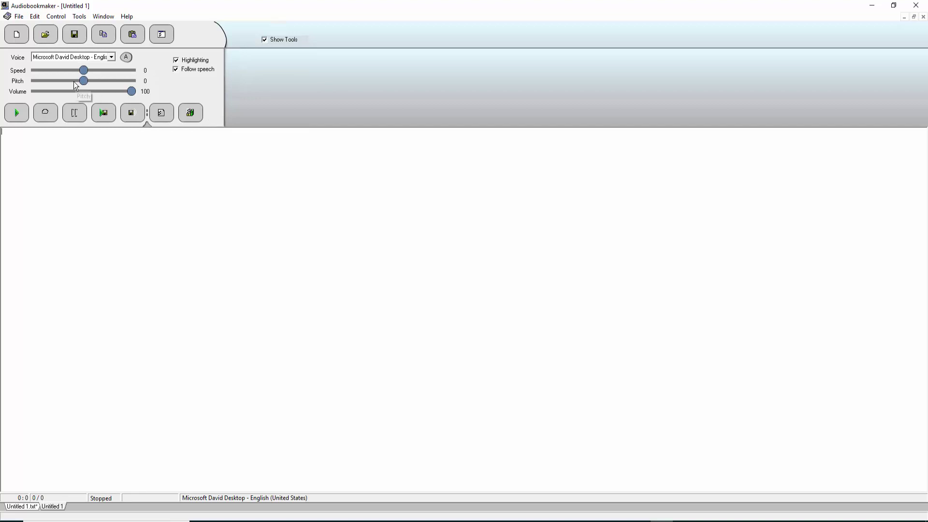
mouse_move(106, 92)
left_mouse_down()
mouse_move(82, 91)
mouse_move(107, 96)
left_mouse_up()
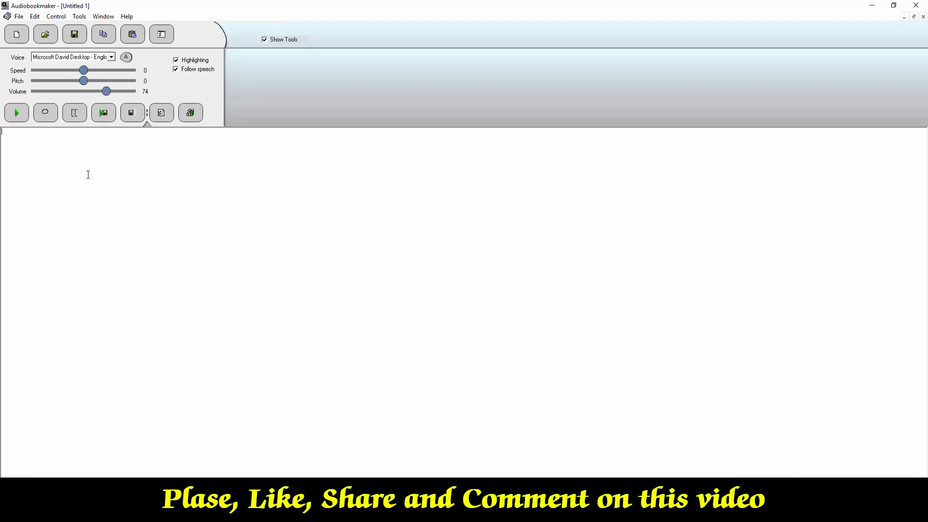
Step: Test the speech with the sentence "I am nepali talim" and clear the text
type("I am nepali t")
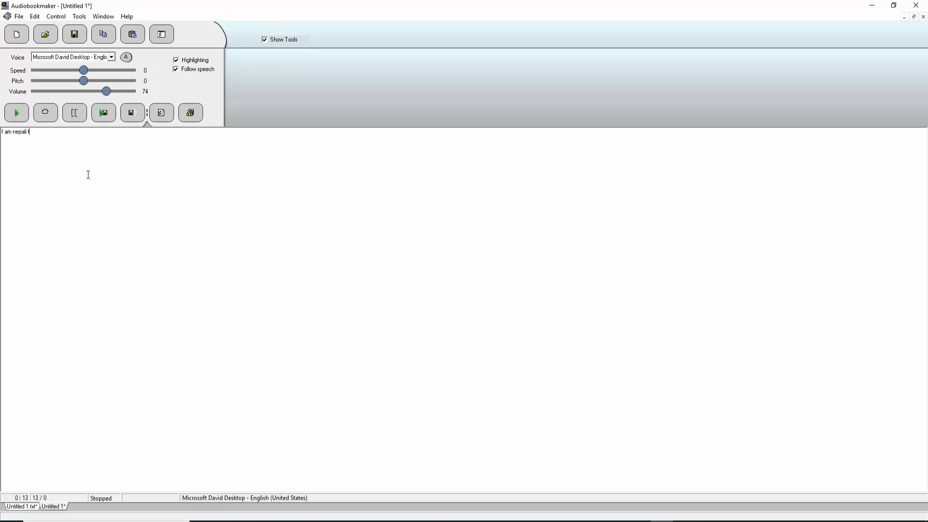
type("alim")
left_click(18, 114)
key("ctrl+a")
key("Delete")
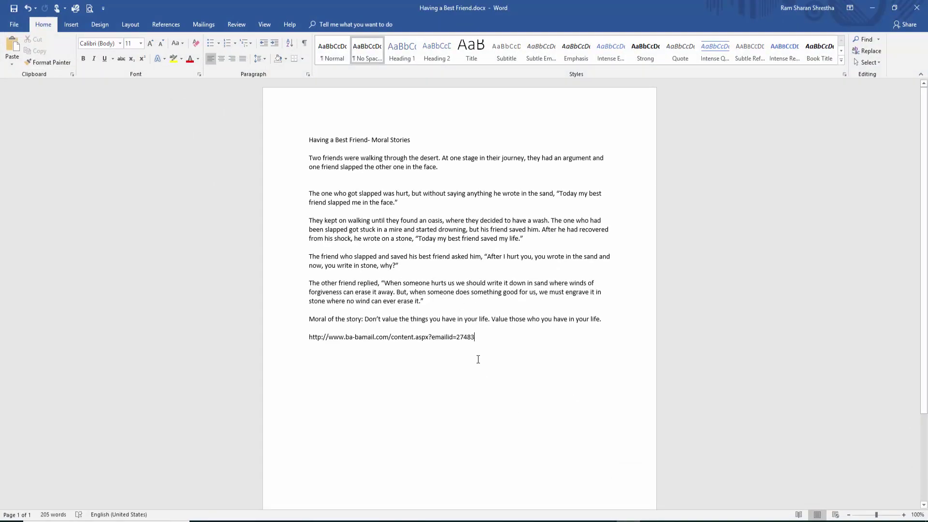
Step: Copy the story without its web link from Having a Best Friend.docx in Word into the empty Audiobookmaker document
key("ctrl+a")
left_click(576, 327)
left_click_drag(613, 321, 307, 131)
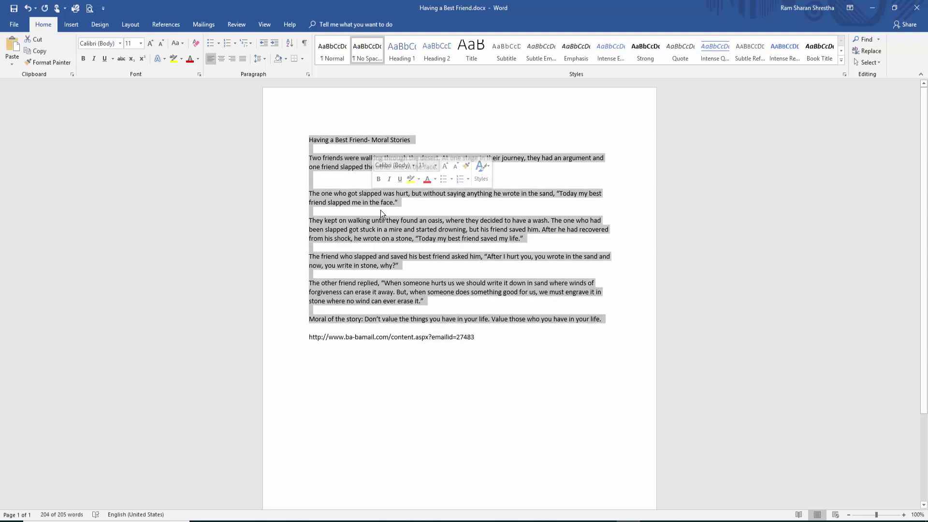
key("alt+Tab")
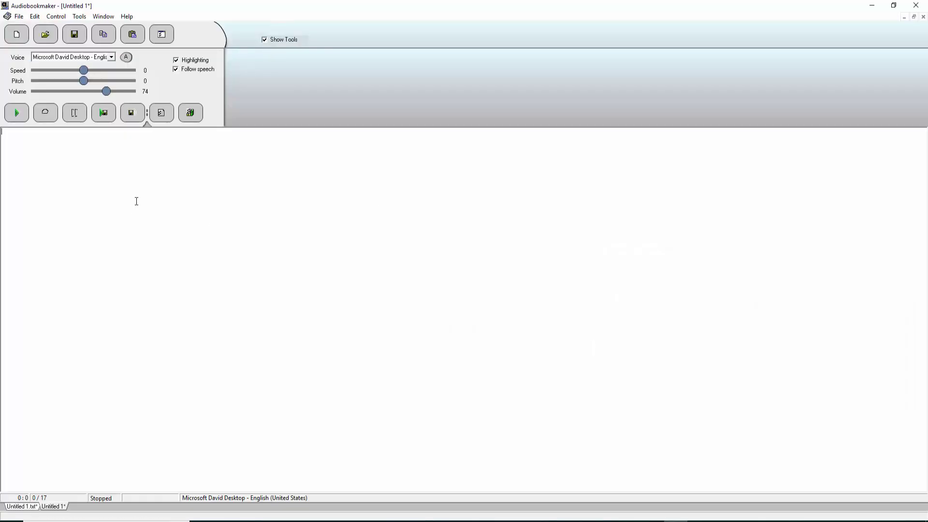
right_click(137, 201)
left_click(163, 245)
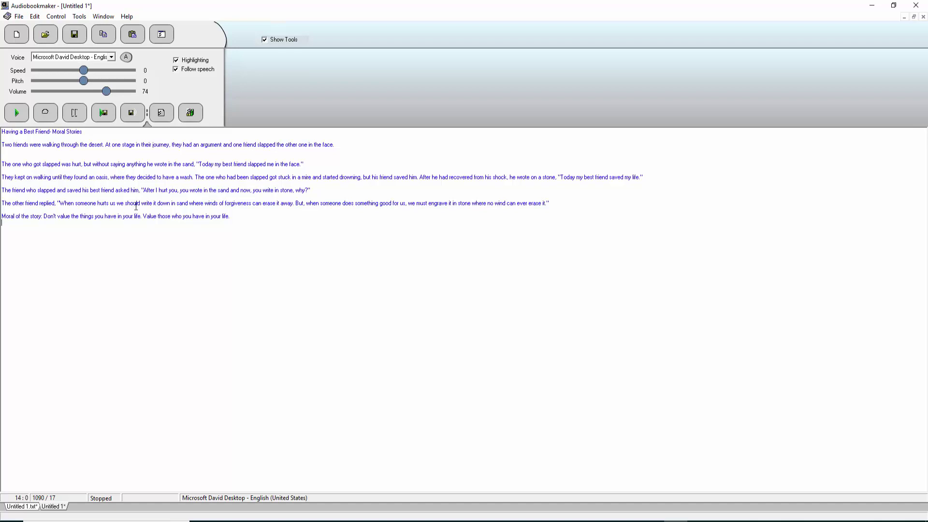
Step: Play the story aloud while adjusting the voice to speed 0, pitch 12 and volume 99, and stop the reading
left_click(17, 114)
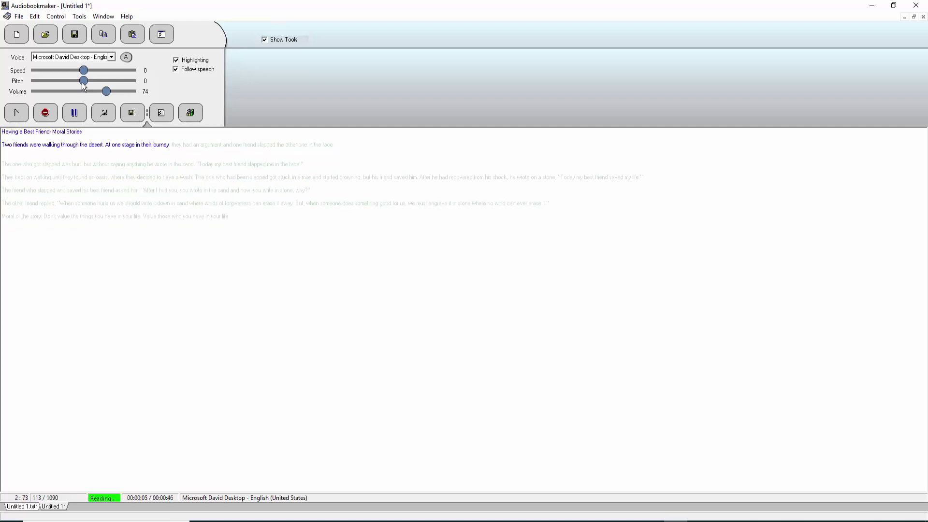
left_click_drag(90, 71, 59, 73)
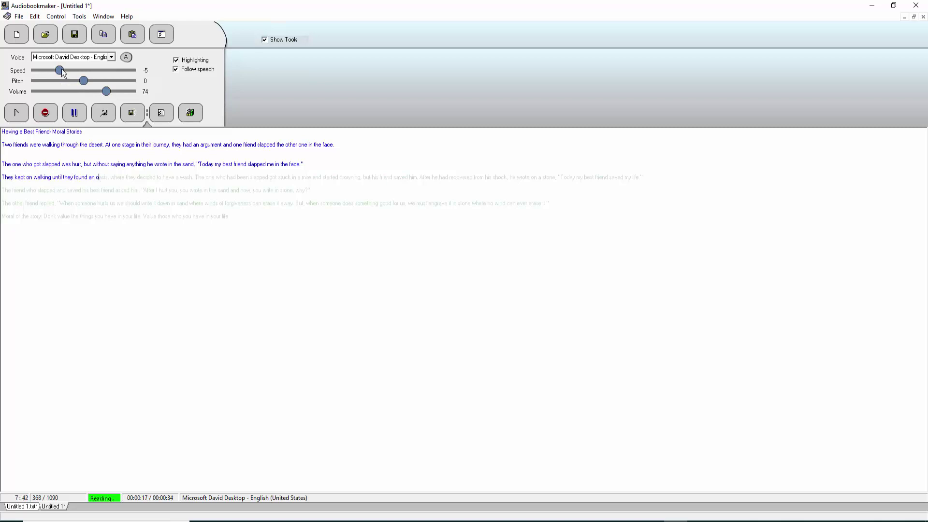
left_click_drag(61, 69, 56, 89)
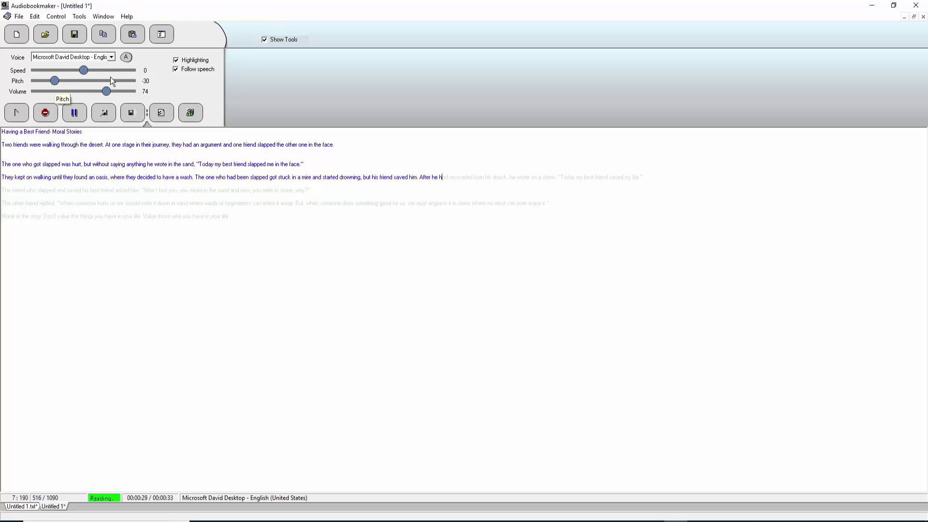
left_click_drag(111, 81, 126, 85)
left_click_drag(106, 84, 131, 92)
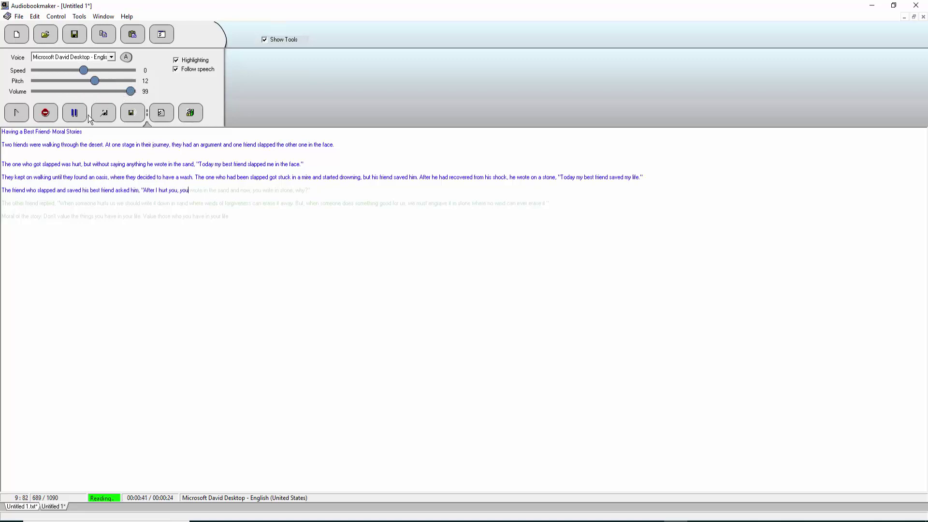
left_click(41, 116)
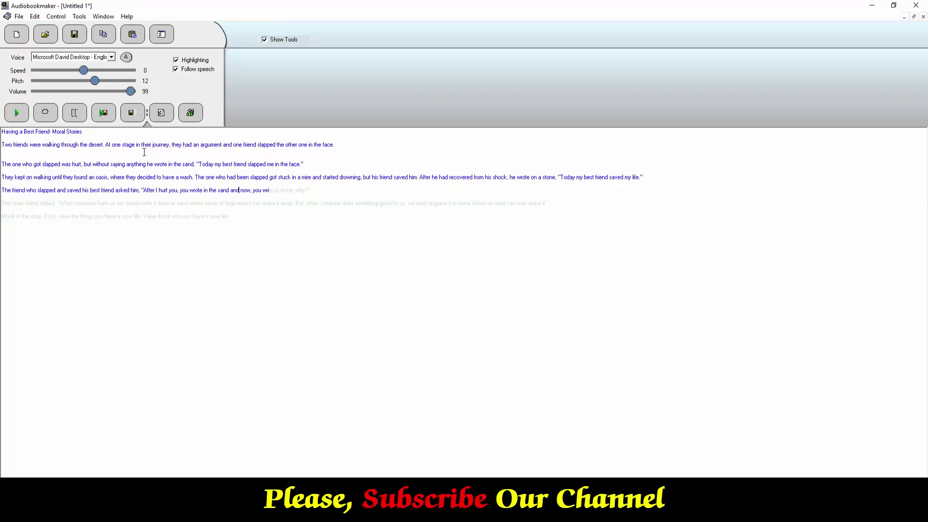
Step: Replace the partly highlighted story text with a freshly pasted copy of the whole story
left_click_drag(230, 232, 71, 153)
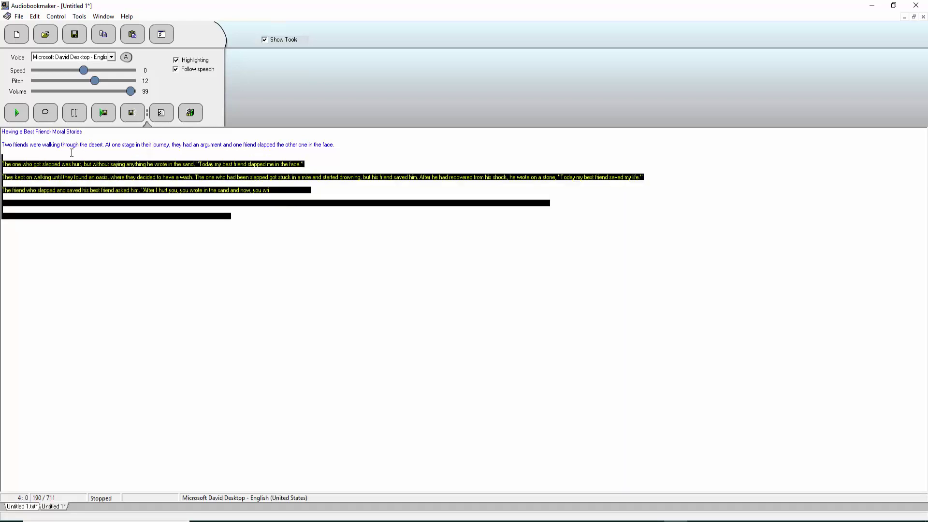
left_click(141, 183)
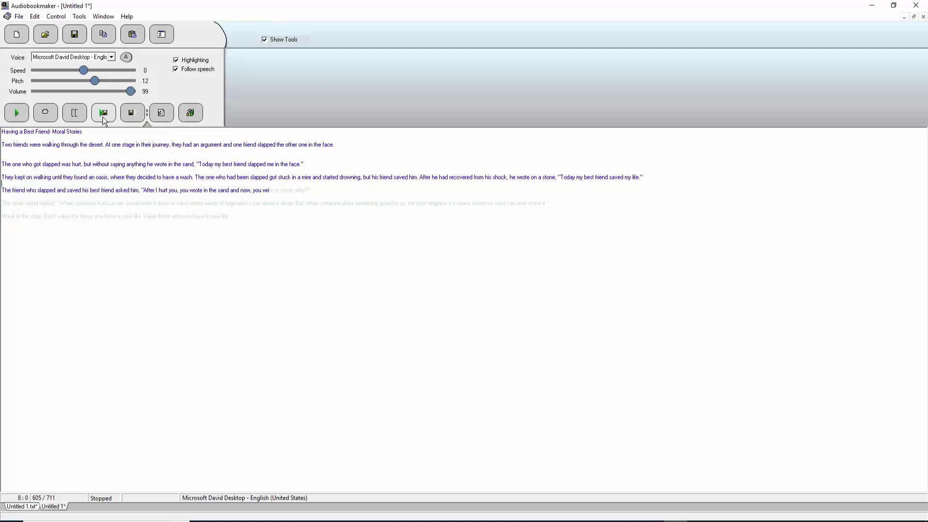
left_click(177, 190)
left_click_drag(243, 213, 17, 130)
key("ctrl+c")
left_click(146, 172)
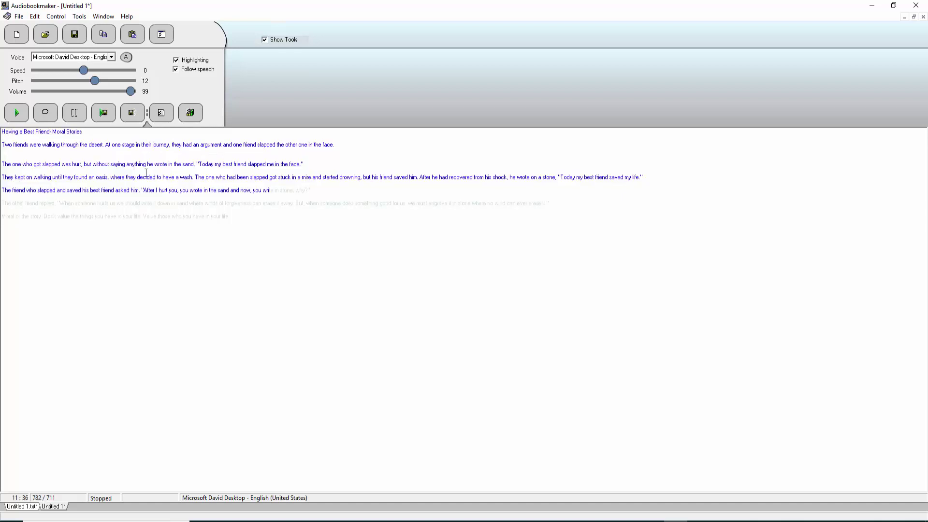
left_click_drag(227, 241, 4, 137)
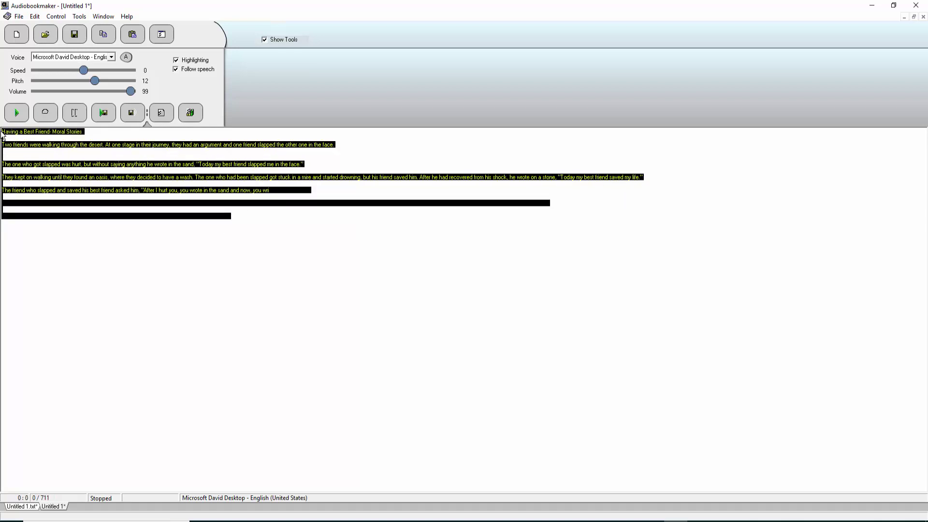
key("Delete")
key("ctrl+v")
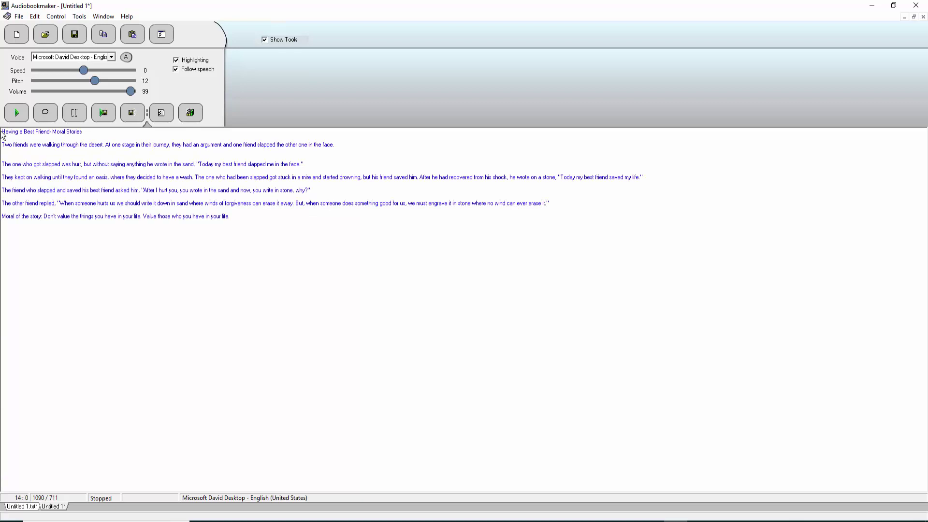
Step: Export the story as an MP3 named "audio text to speech" to E:\desktop and minimize the open windows to show the desktop
left_click(106, 117)
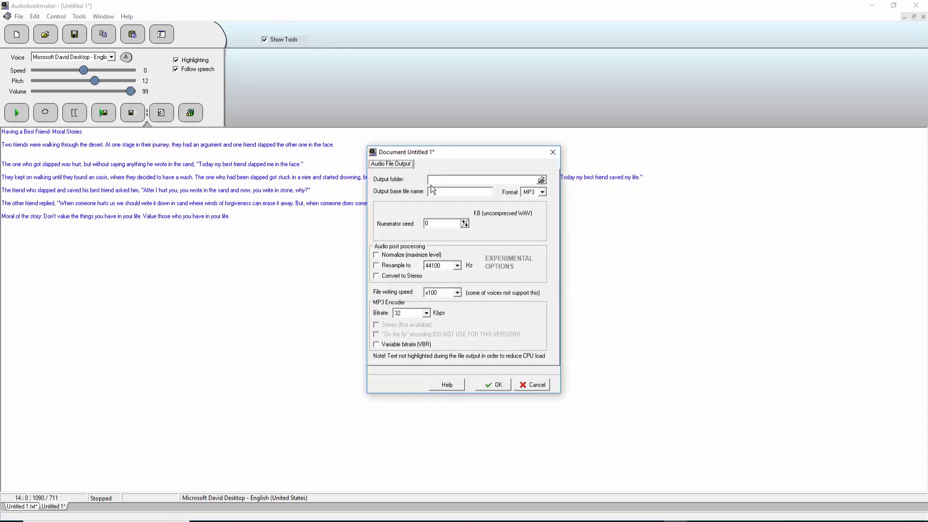
left_click(541, 180)
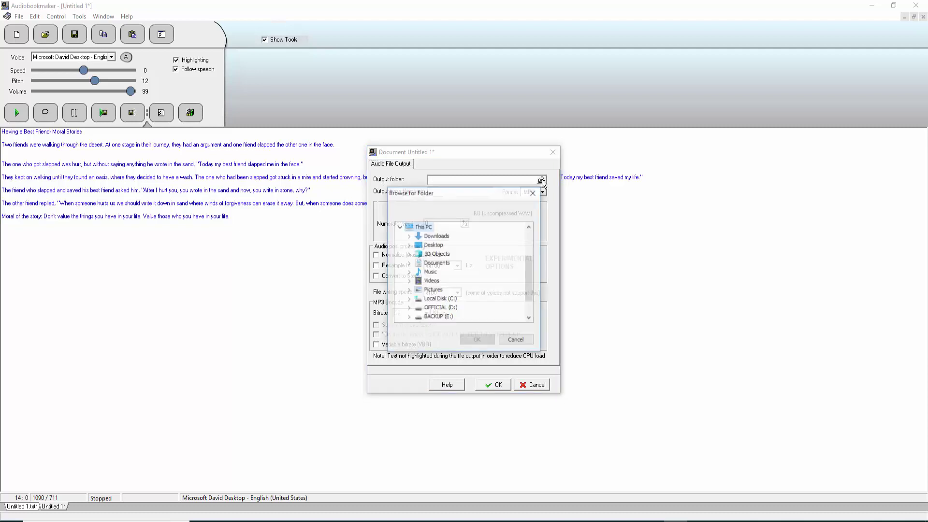
left_click(432, 245)
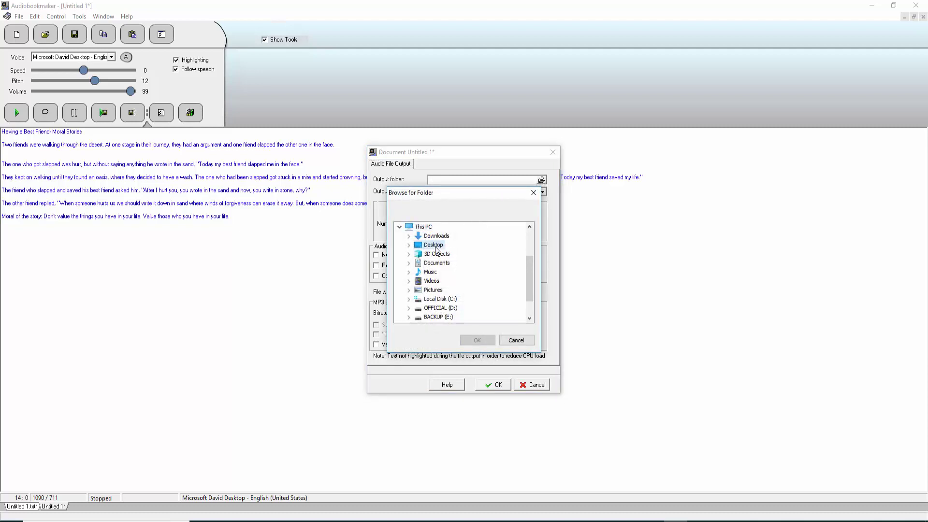
left_click(477, 341)
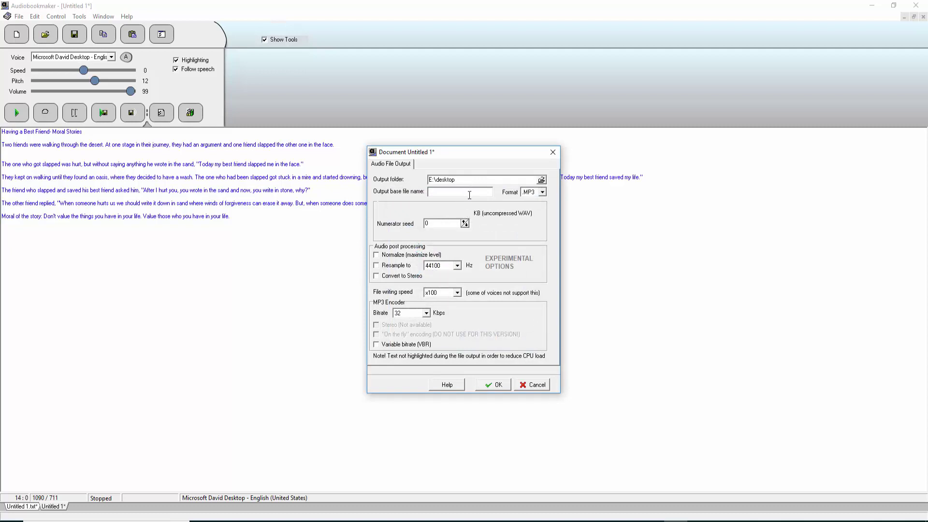
type("audio text to speech")
left_click(536, 193)
left_click(539, 201)
left_click(488, 385)
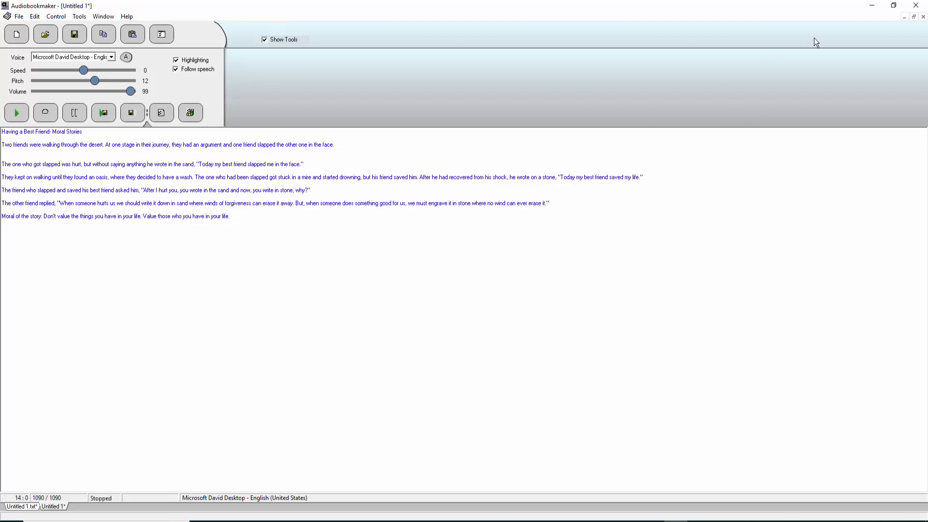
left_click(872, 10)
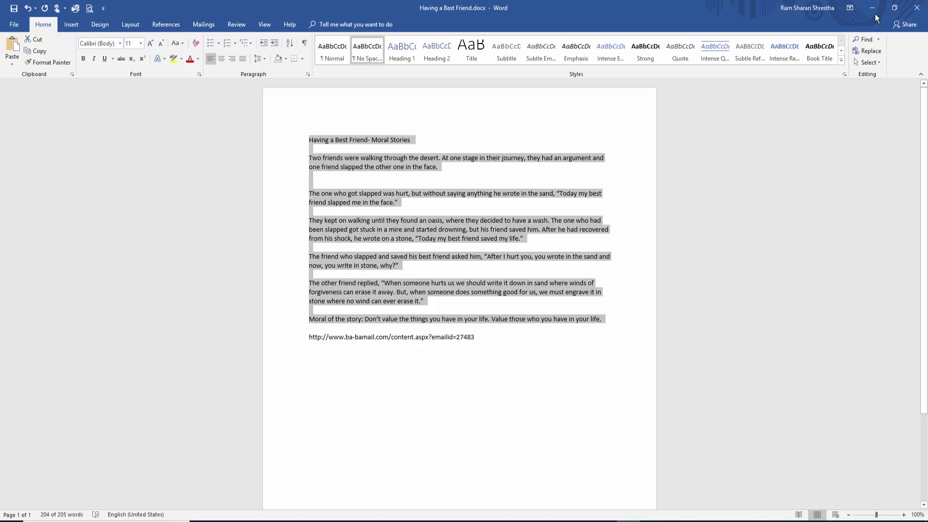
left_click(874, 13)
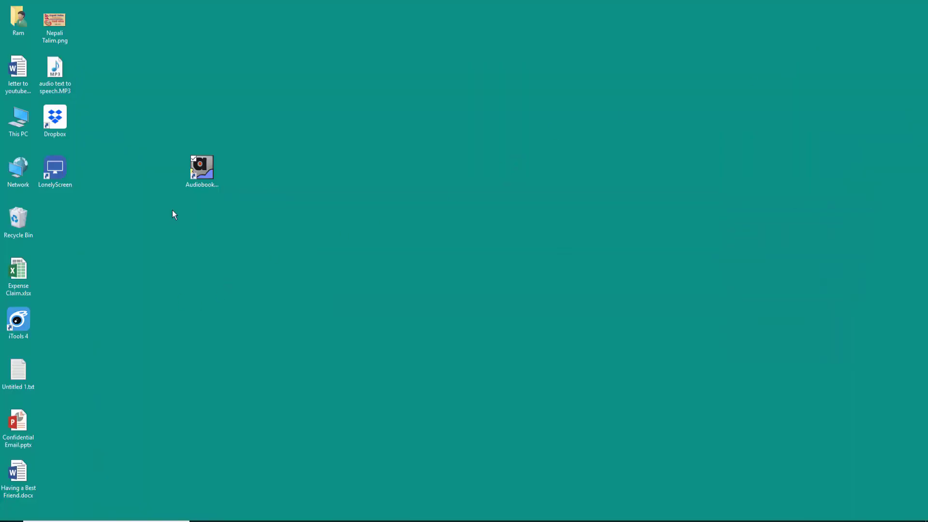
Step: Move audio text to speech.MP3 to an empty area of the desktop, play it while skipping ahead to sample the speech, and close the player
left_click_drag(58, 76, 425, 128)
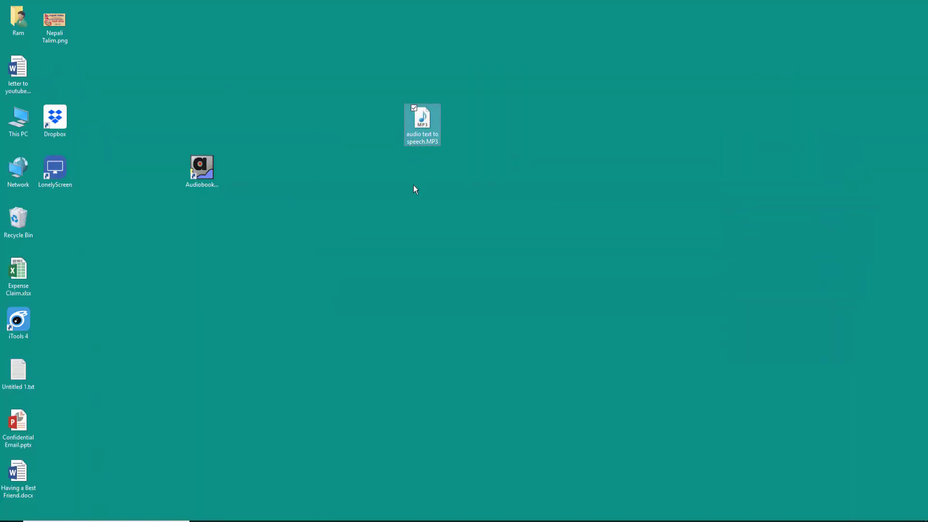
double_click(430, 123)
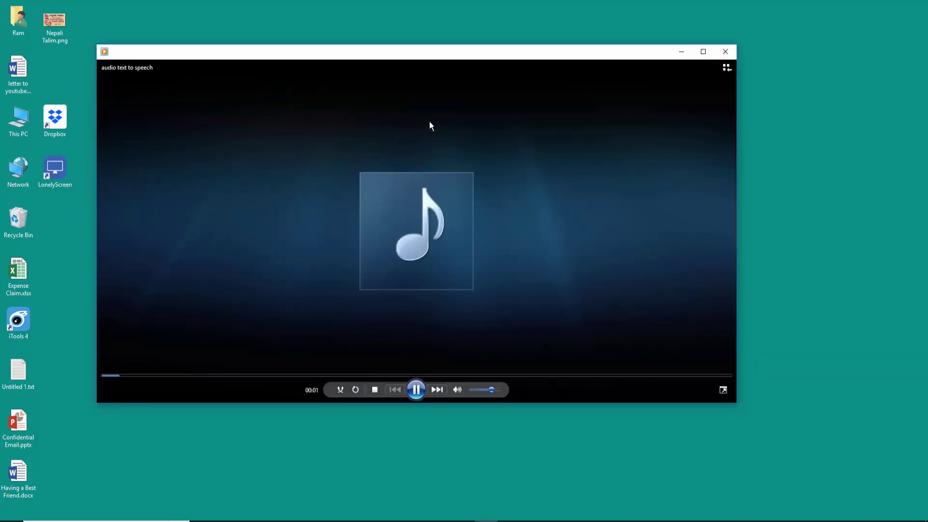
left_click(450, 376)
left_click(566, 375)
left_click(416, 390)
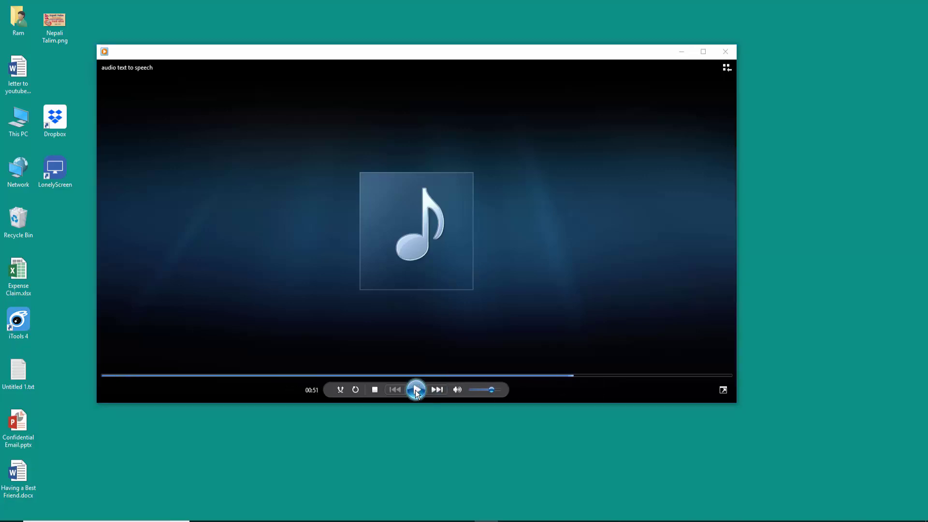
left_click(725, 54)
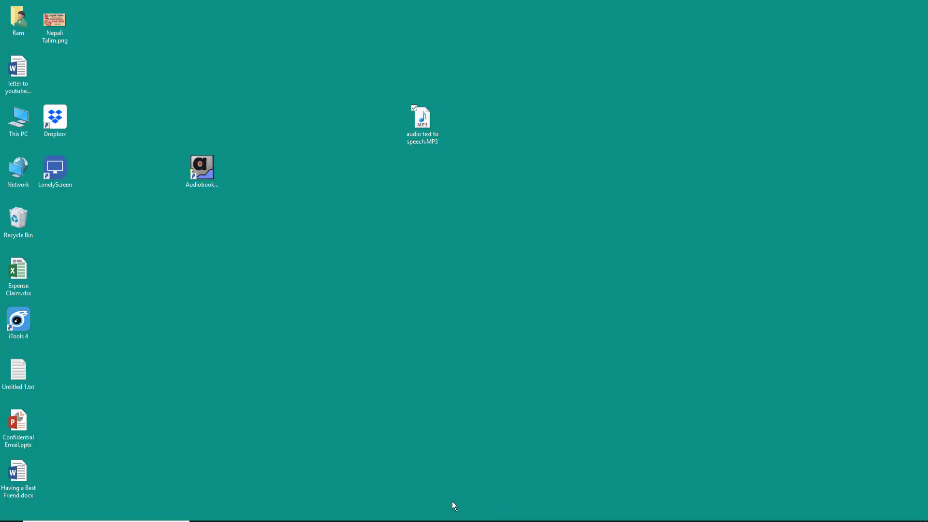
Step: Switch to the YouTube page in Chrome, subscribe to the Nepali Talim channel and save the option to receive all its notifications
left_click(211, 185)
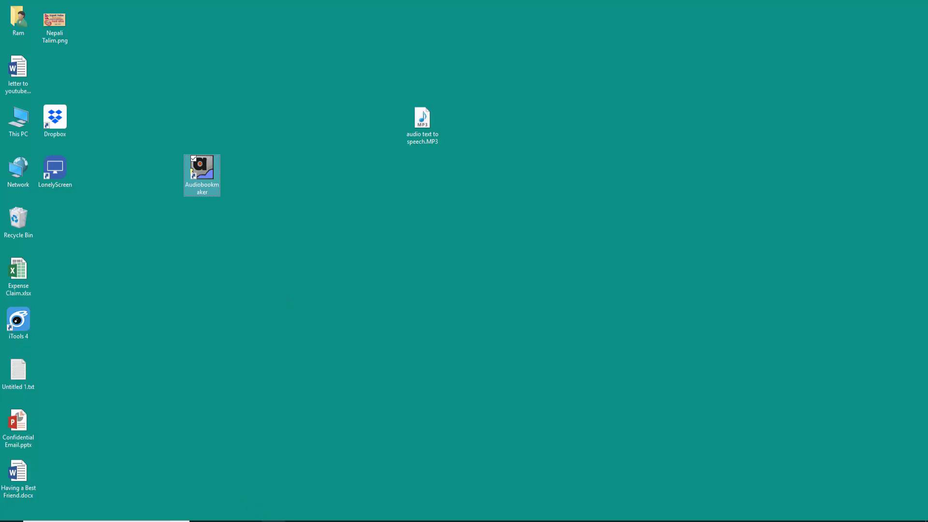
left_click(274, 518)
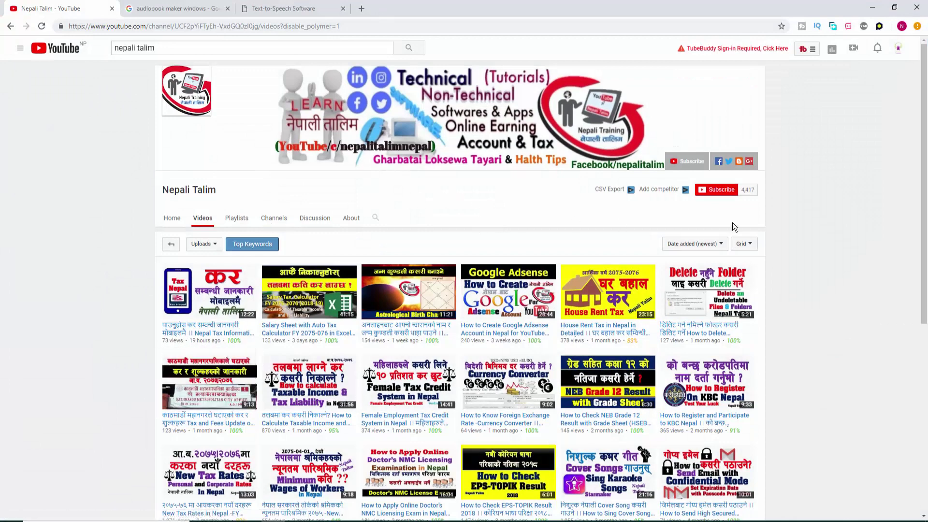
left_click(717, 192)
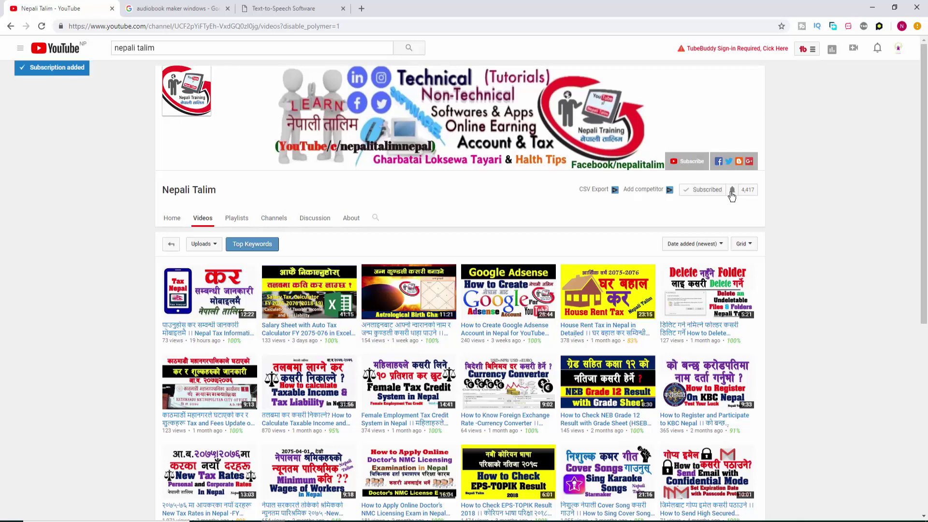
left_click(732, 190)
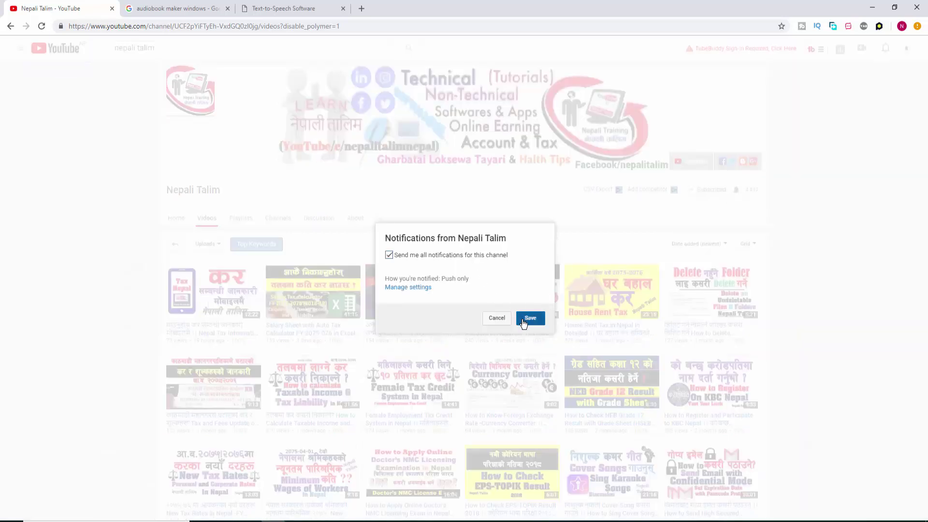
left_click(530, 317)
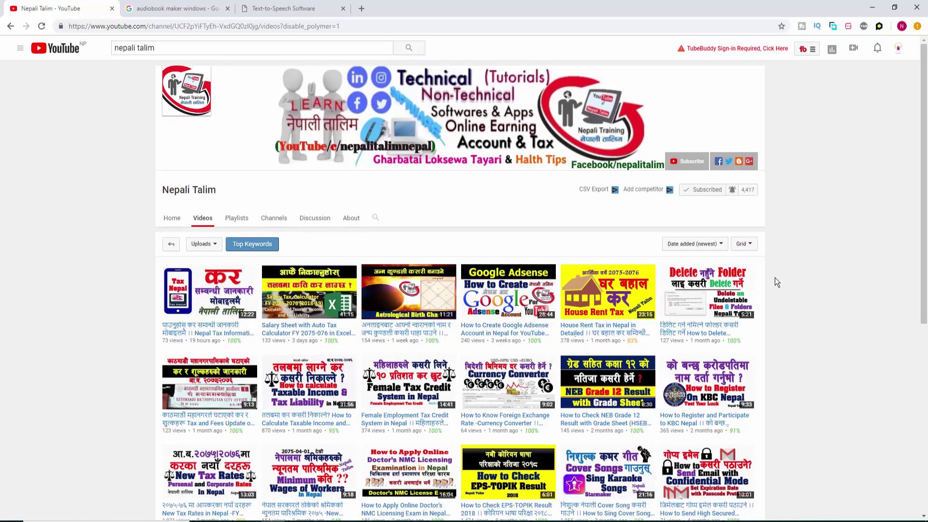